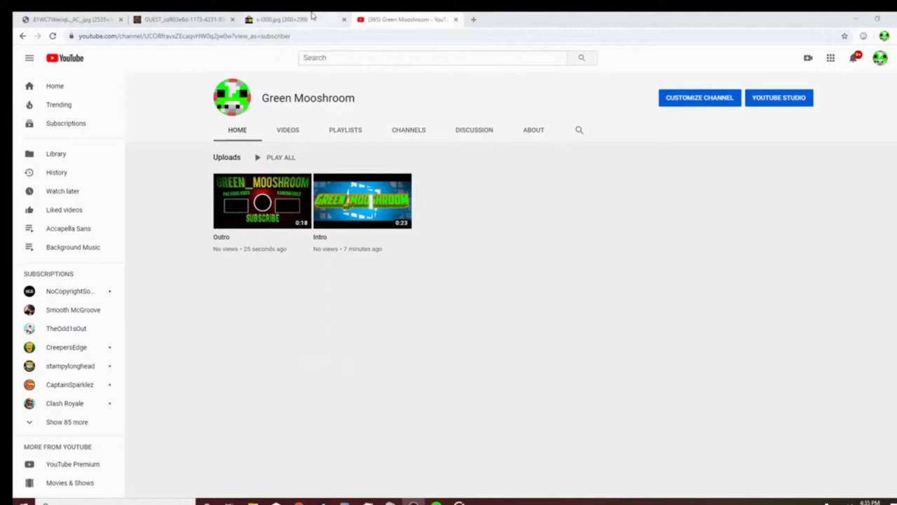
# View the controller pictures in the open browser tabs, starting with the black PlayStation controller.
pyautogui.click(70, 19)
pyautogui.hotkey('ctrl', 'Tab')
pyautogui.hotkey('ctrl', 'Tab')
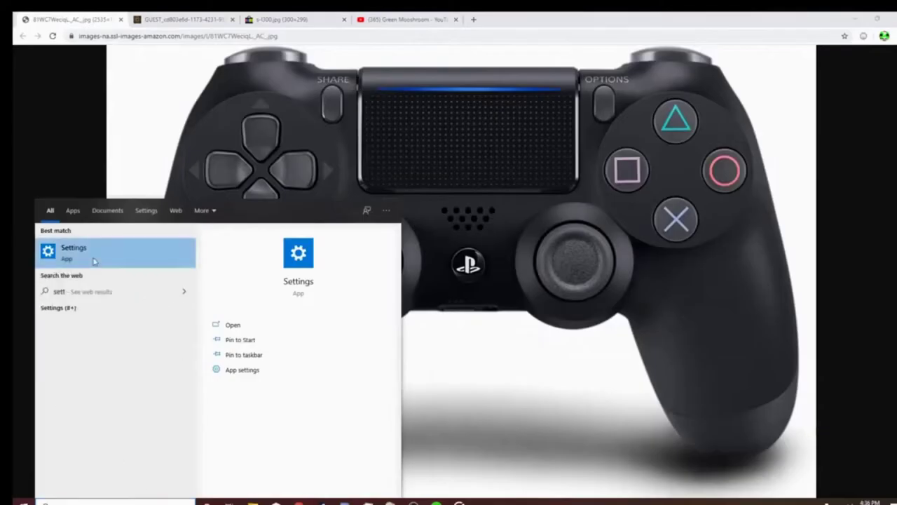
# Open Windows Settings, go to Bluetooth & other devices, and review the list of connected devices.
pyautogui.press('Return')
pyautogui.click(436, 164)
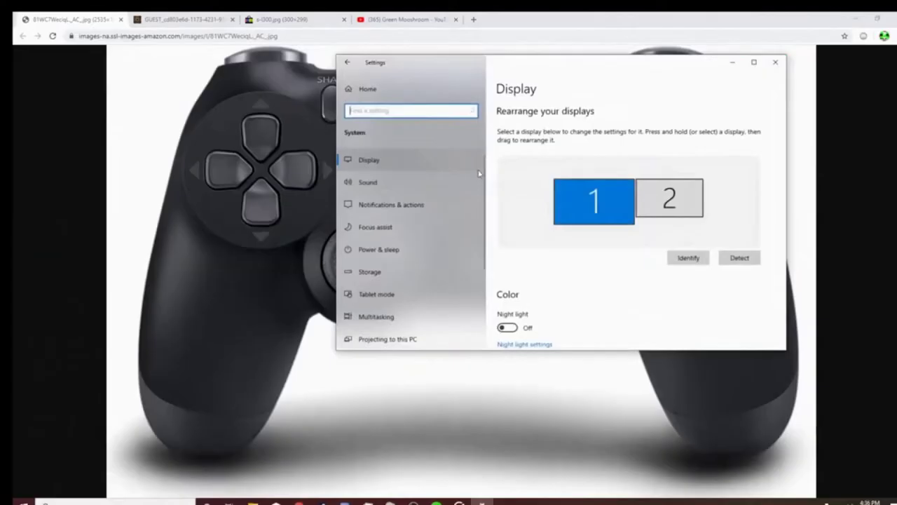
pyautogui.click(349, 90)
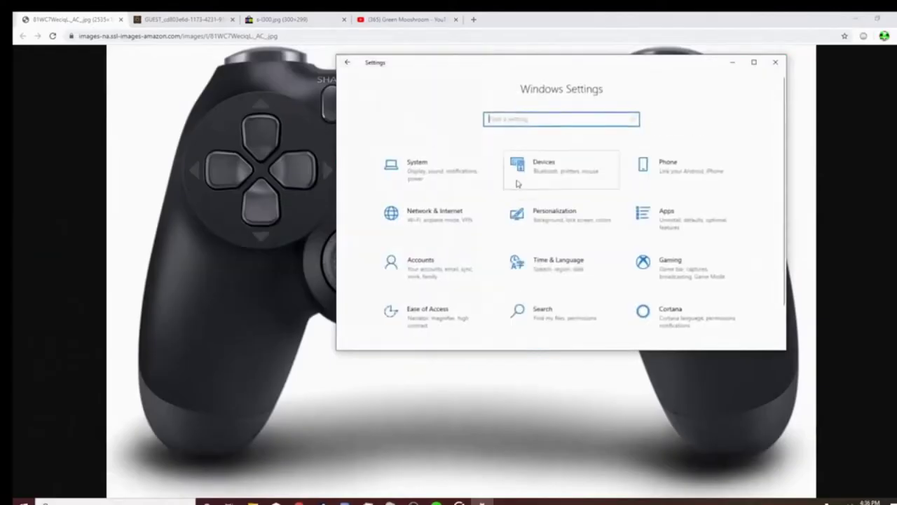
pyautogui.click(420, 166)
pyautogui.scroll(-3, 531, 203)
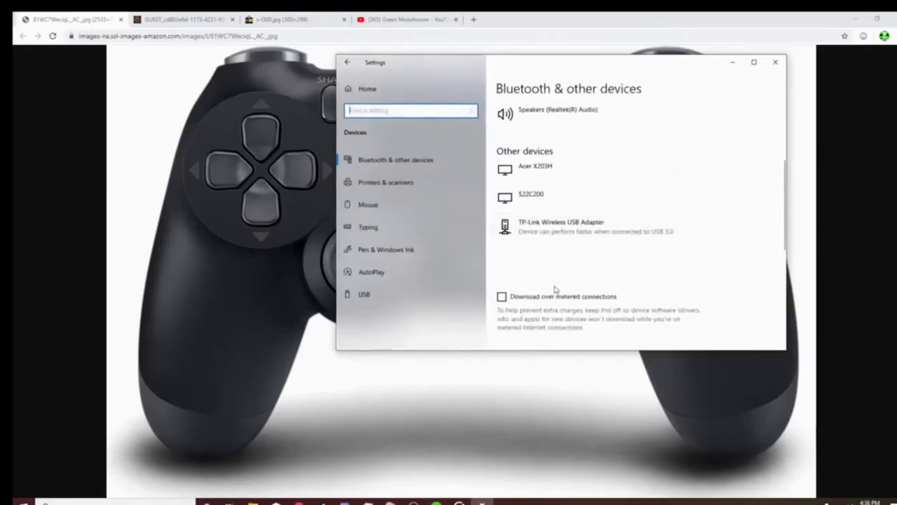
pyautogui.scroll(3, 573, 298)
pyautogui.scroll(1, 598, 201)
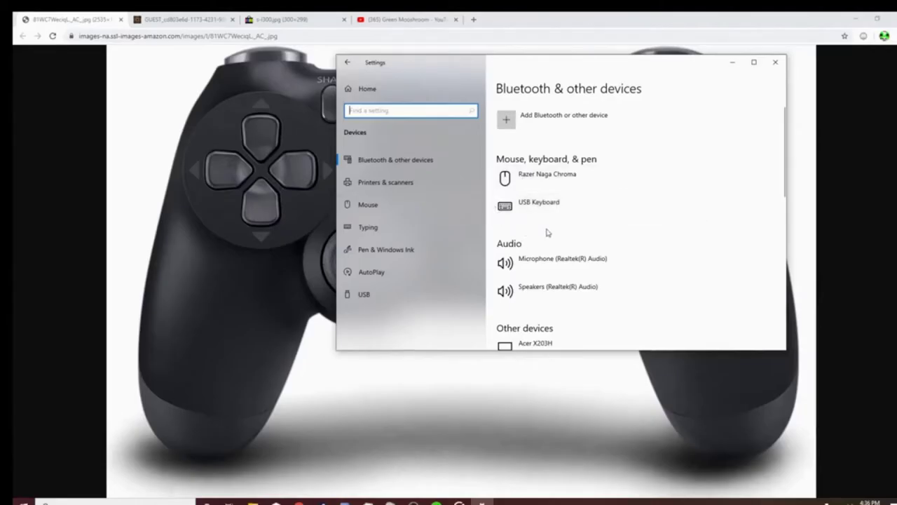
pyautogui.scroll(-2, 549, 236)
pyautogui.scroll(2, 551, 241)
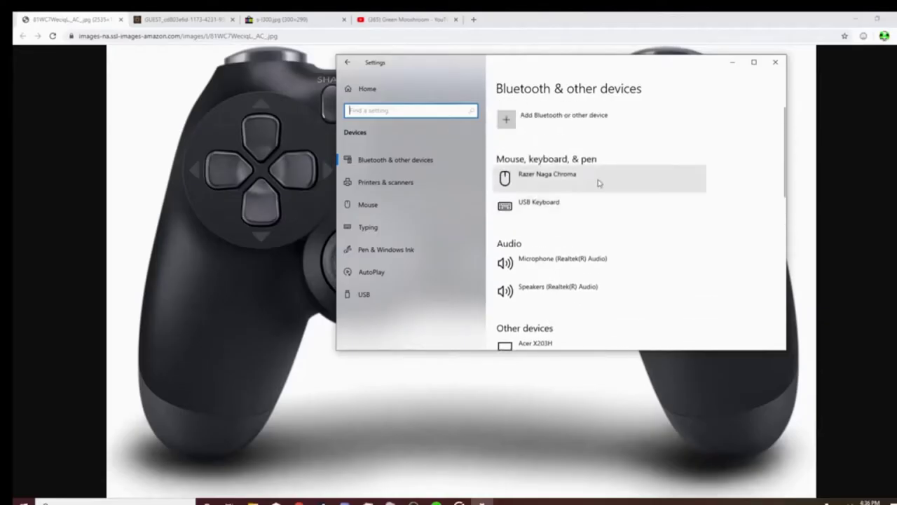
# Minimize Windows Settings, view the green wired and black PlayStation controller pictures, and briefly recheck the Bluetooth & other devices page.
pyautogui.click(731, 63)
pyautogui.hotkey('ctrl', 'Tab')
pyautogui.hotkey('ctrl', 'Tab')
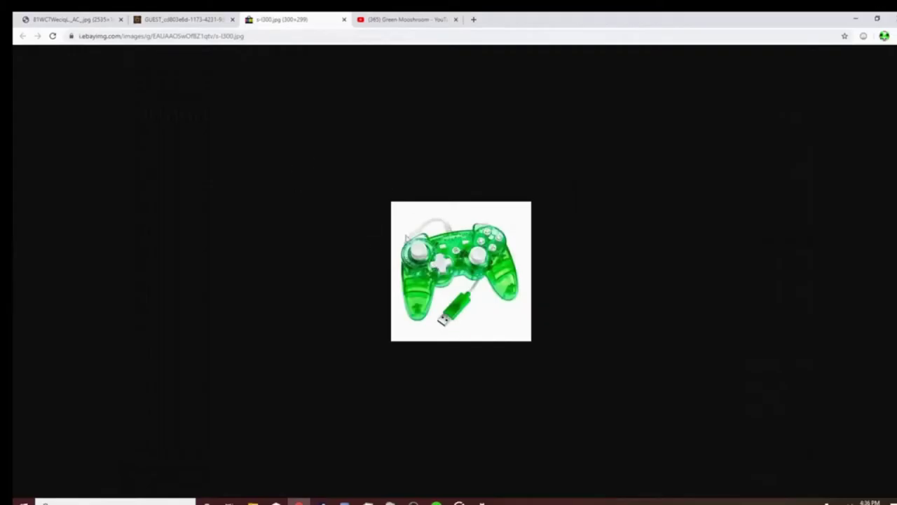
pyautogui.hotkey('ctrl', 'shift', 'Tab')
pyautogui.hotkey('ctrl', 'shift', 'Tab')
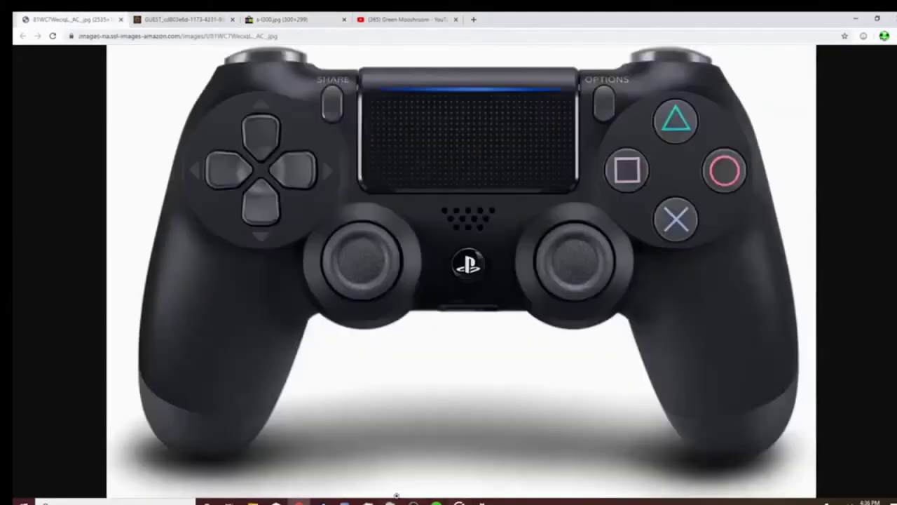
pyautogui.click(482, 502)
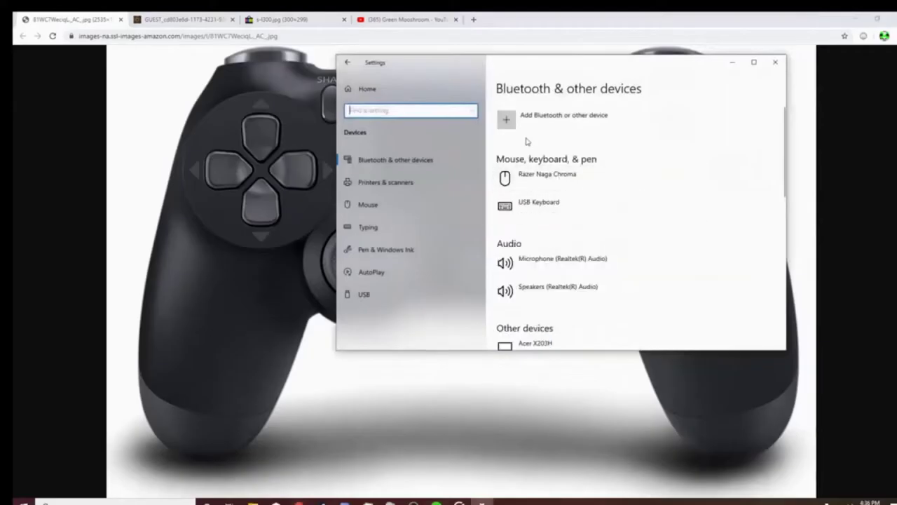
pyautogui.click(733, 64)
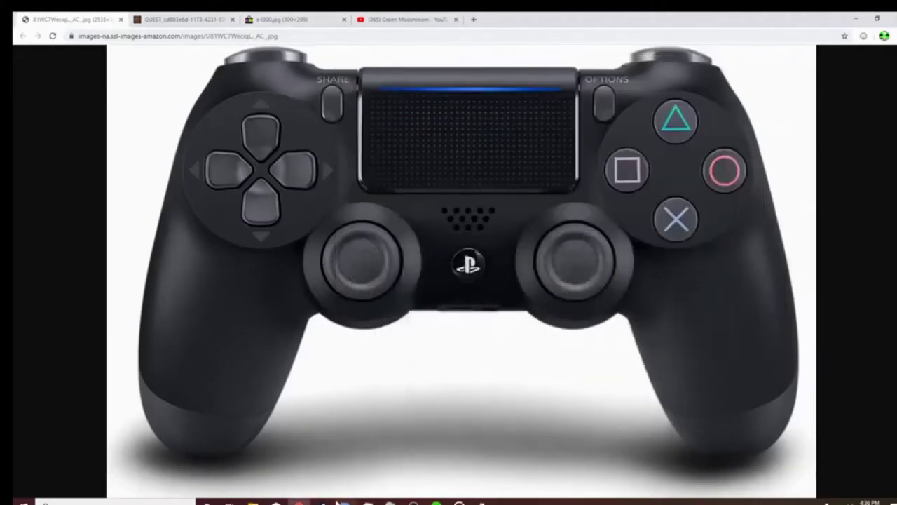
# Switch to Steam and open the General Controller Settings from the Controller section of its settings.
pyautogui.moveTo(323, 502)
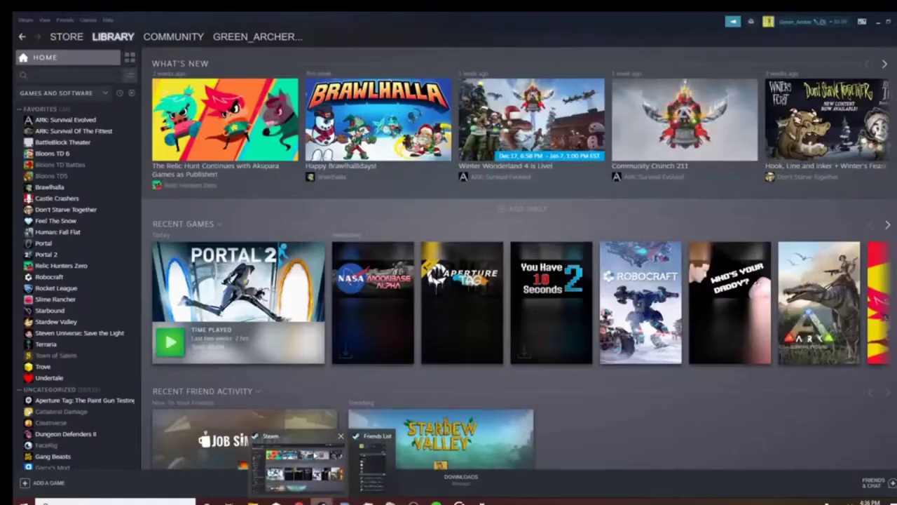
pyautogui.click(317, 460)
pyautogui.click(28, 21)
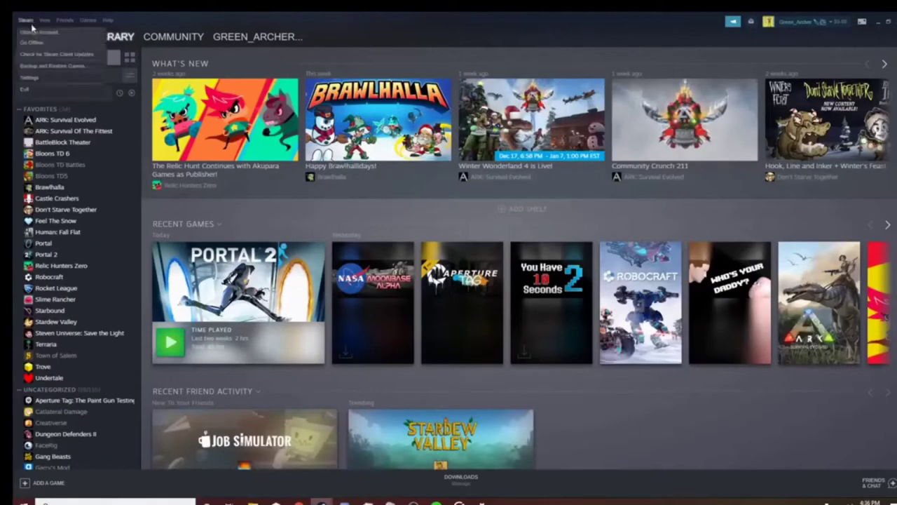
pyautogui.click(30, 78)
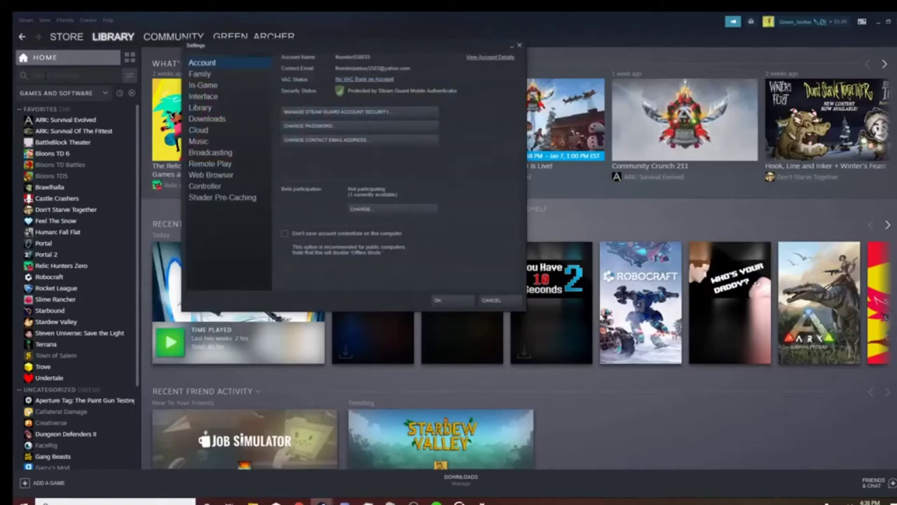
pyautogui.click(223, 186)
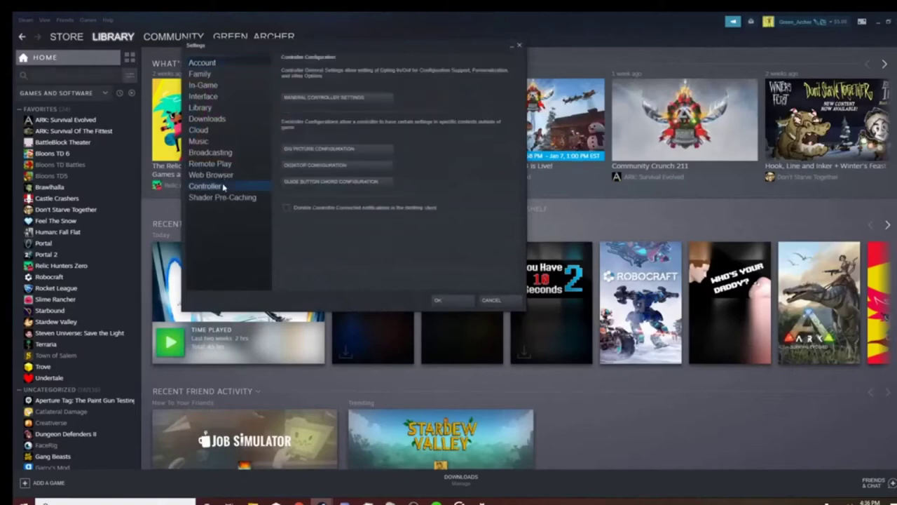
pyautogui.click(319, 98)
pyautogui.click(27, 21)
pyautogui.click(32, 70)
pyautogui.click(319, 98)
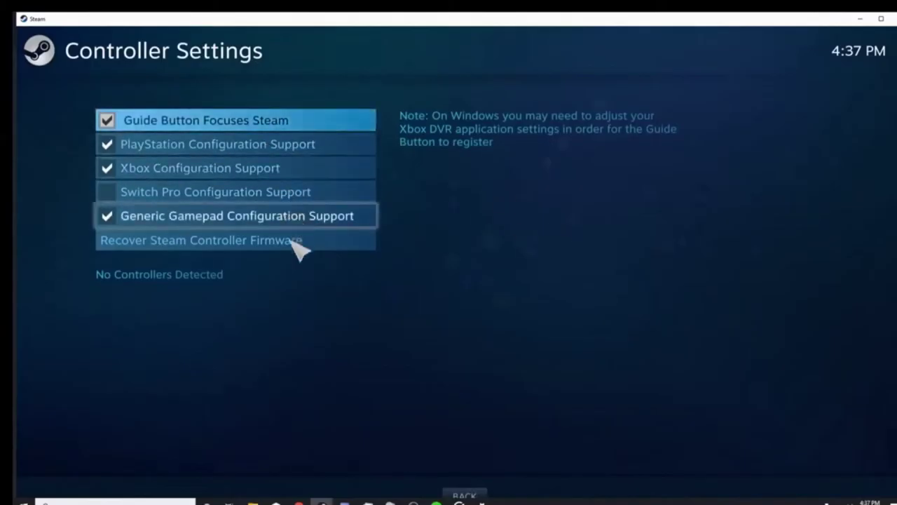
# Switch to Chrome to view the green USB controller picture, and return to Steam.
pyautogui.click(299, 499)
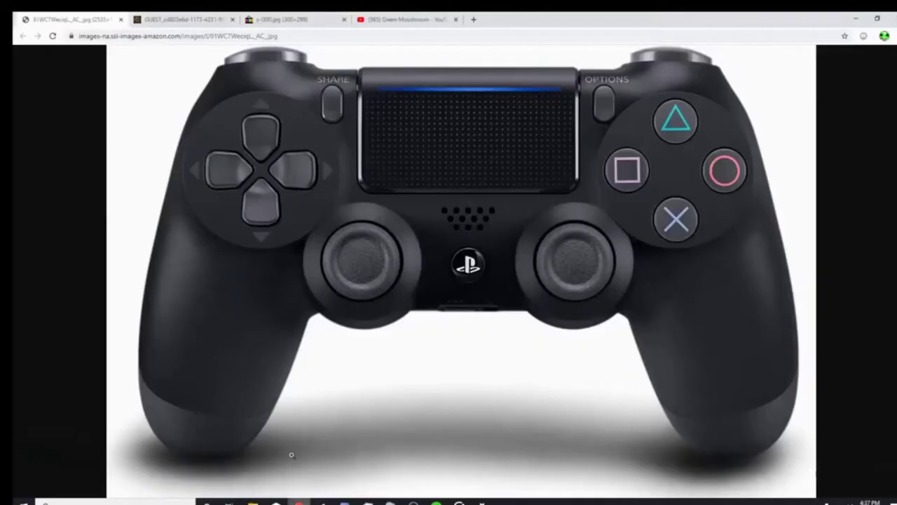
pyautogui.click(273, 19)
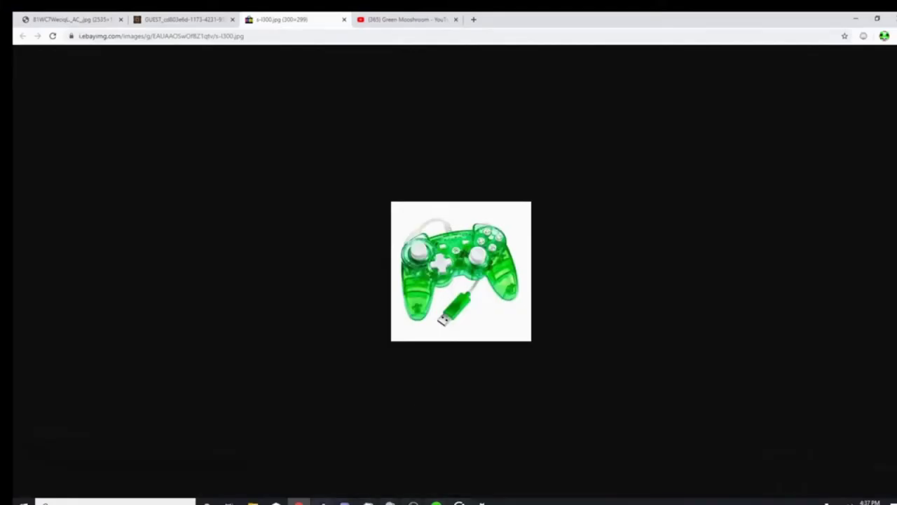
pyautogui.moveTo(322, 499)
pyautogui.click(421, 463)
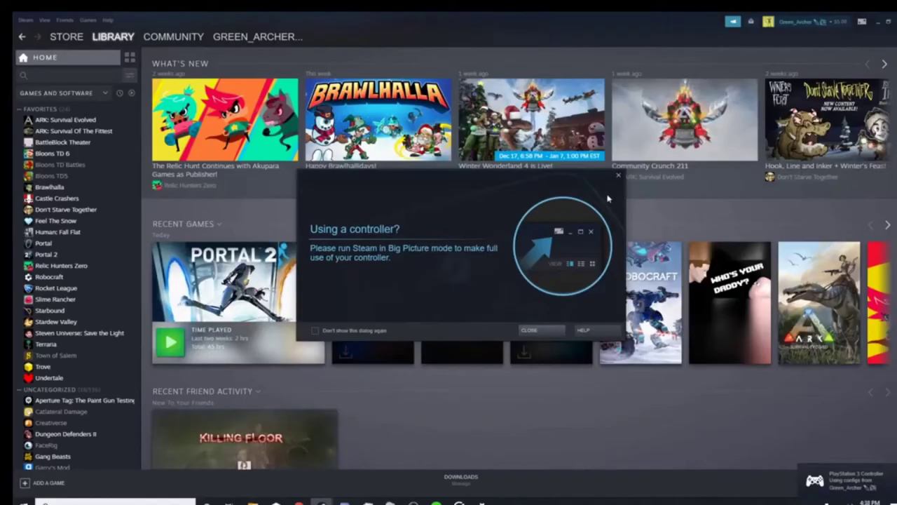
# Dismiss the "Using a controller?" notice and bring Steam's Controller Settings window to the front.
pyautogui.click(529, 331)
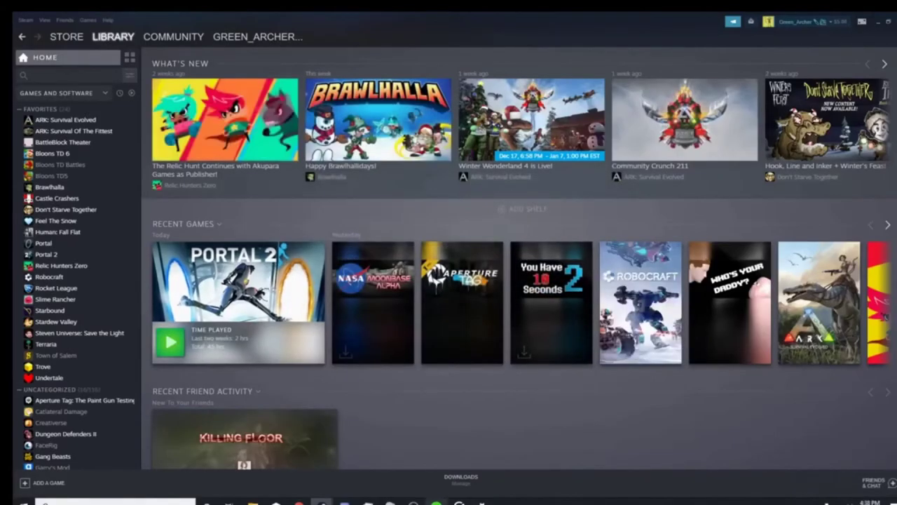
pyautogui.moveTo(367, 501)
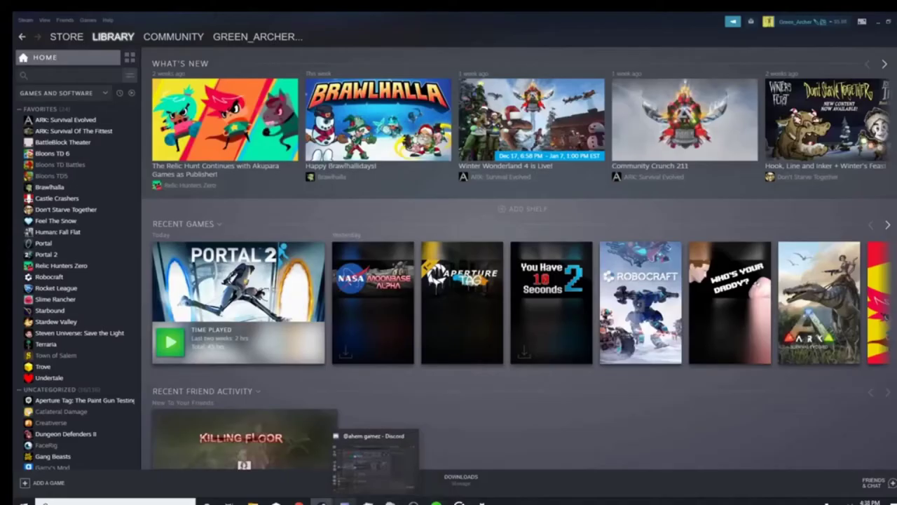
pyautogui.moveTo(321, 500)
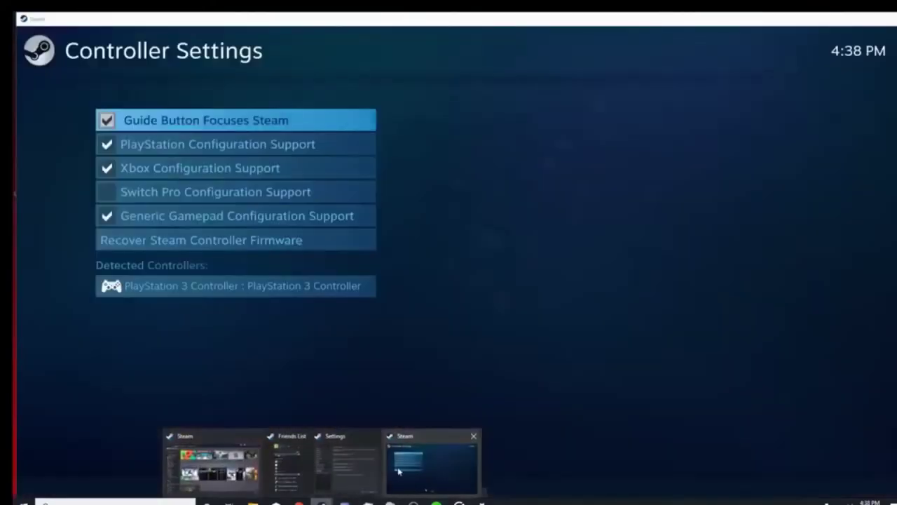
pyautogui.click(317, 440)
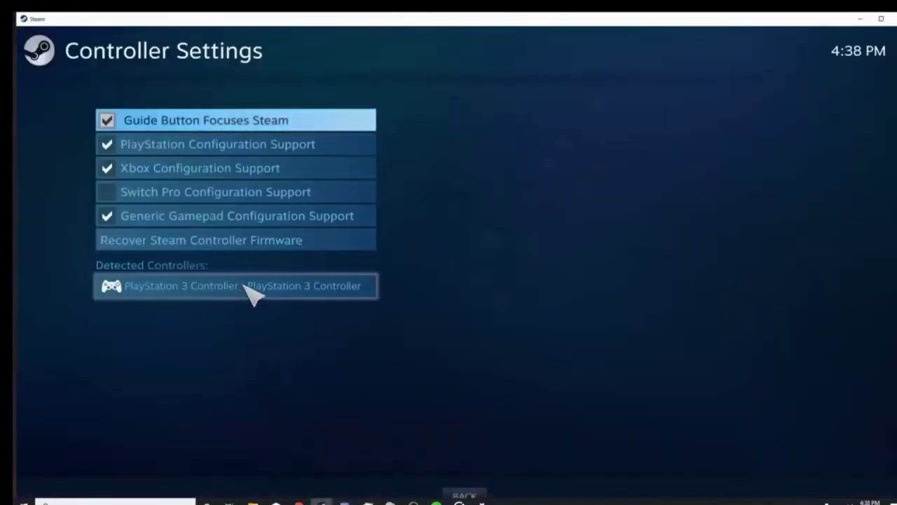
# Select the PlayStation 3 Controller in the list of detected controllers.
pyautogui.press('Down')
pyautogui.press('Up')
pyautogui.press('Down')
pyautogui.press('Down')
pyautogui.press('Down')
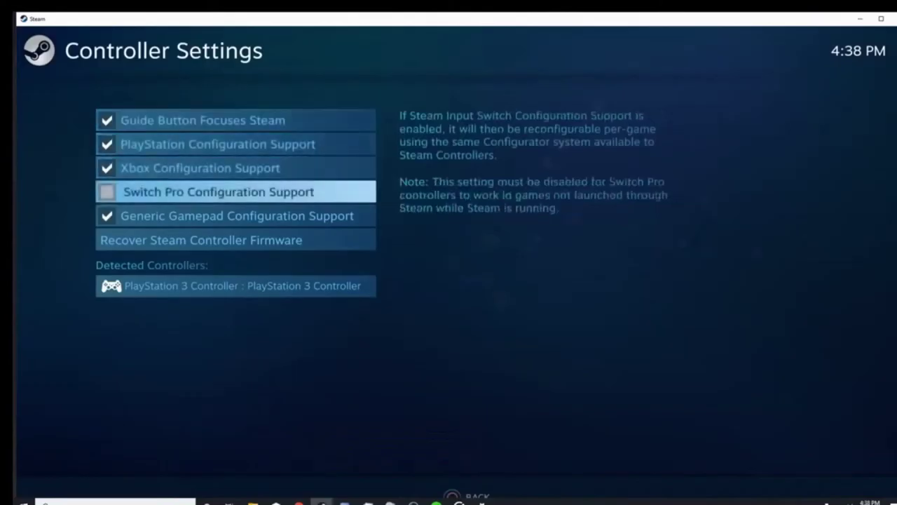
pyautogui.press('Down')
pyautogui.press('Down')
pyautogui.press('Down')
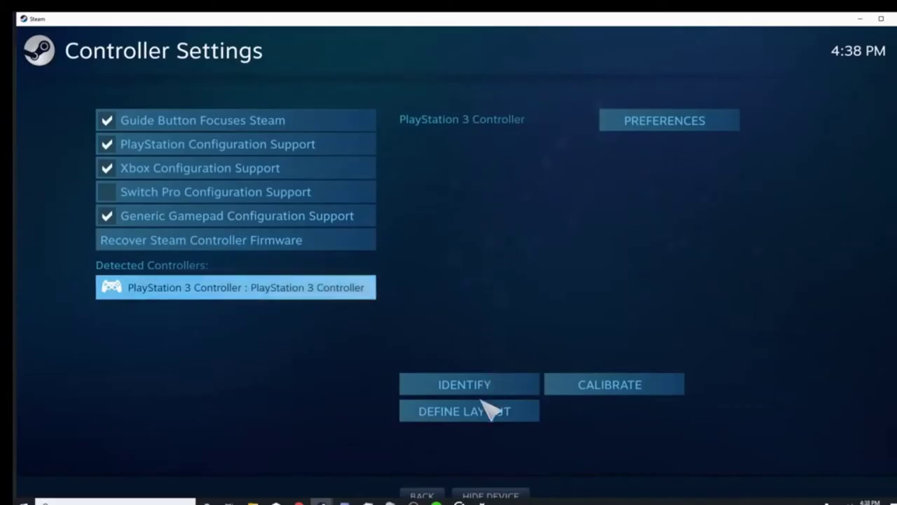
# Open the Define Layout screen for the PlayStation 3 Controller.
pyautogui.press('Right')
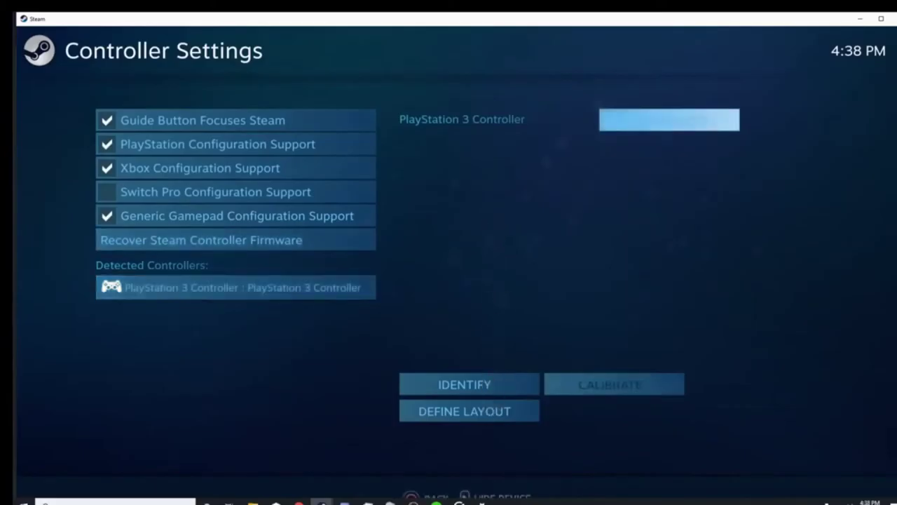
pyautogui.press('Down')
pyautogui.press('Left')
pyautogui.press('Up')
pyautogui.press('Down')
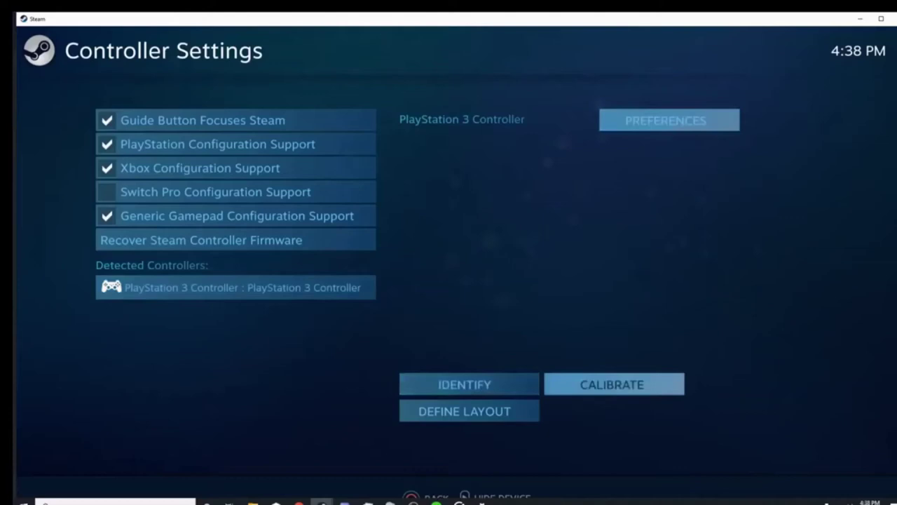
pyautogui.press('Left')
pyautogui.press('Down')
pyautogui.press('Return')
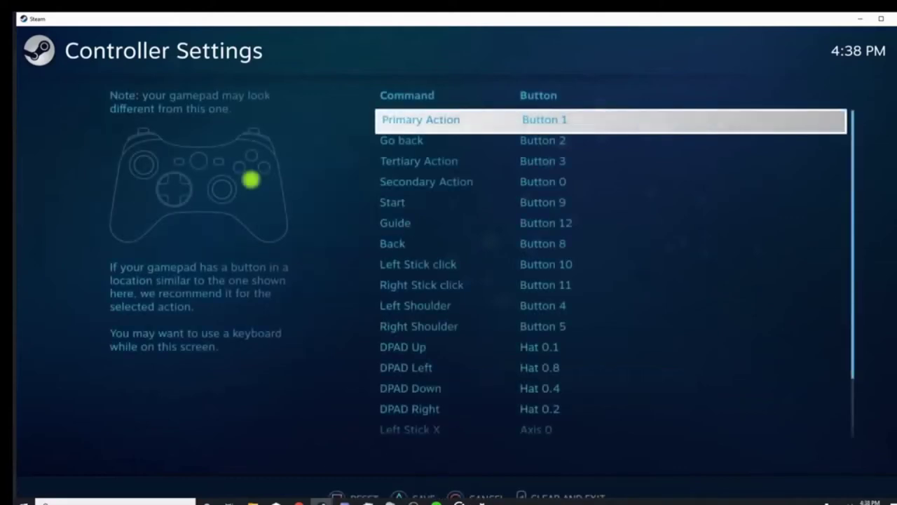
# Look at the button assignment for the Go back command and exit the layout editor without saving changes.
pyautogui.press('Down')
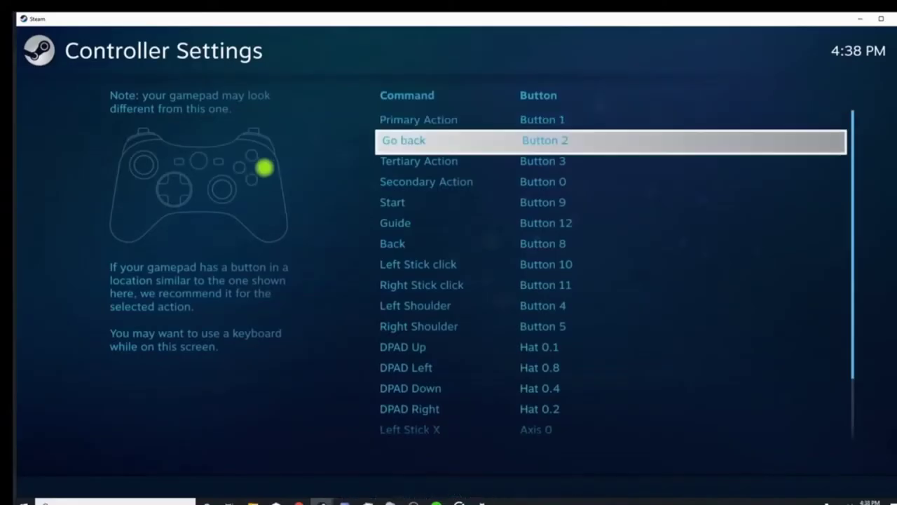
pyautogui.press('Escape')
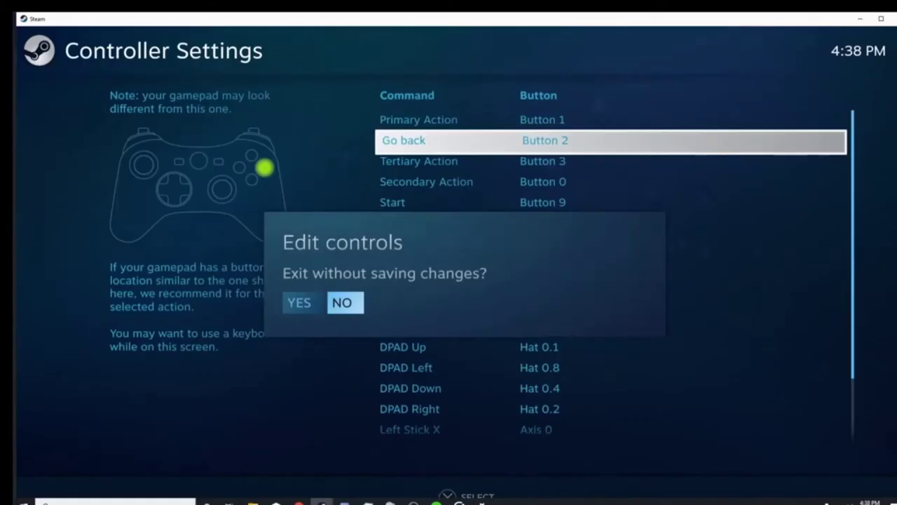
pyautogui.press('Left')
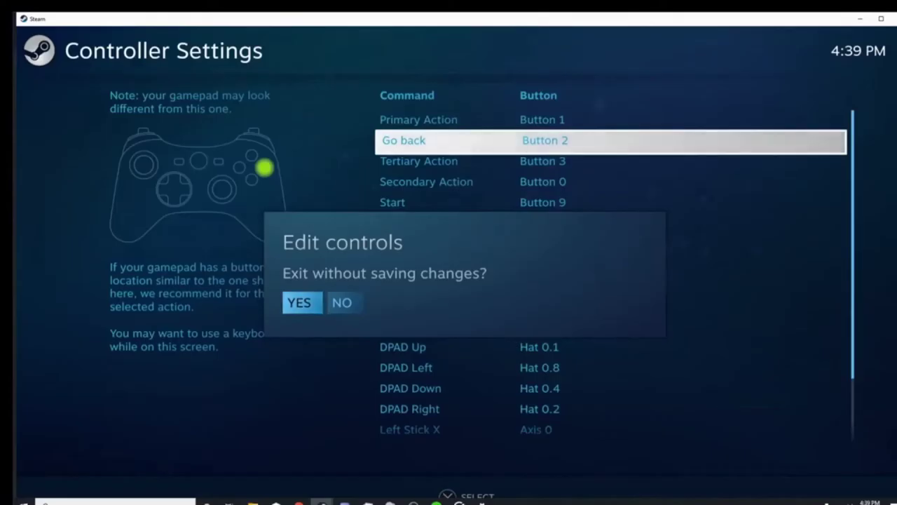
pyautogui.press('Return')
# Return to the detected PlayStation 3 Controller entry to show its configuration options.
pyautogui.press('Down')
pyautogui.press('Down')
pyautogui.press('Down')
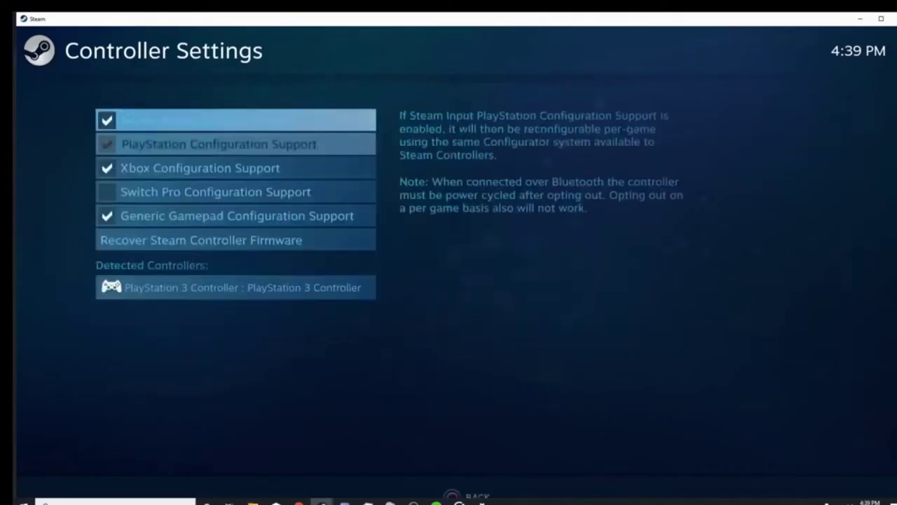
pyautogui.press('Down')
pyautogui.press('Down')
pyautogui.press('Down')
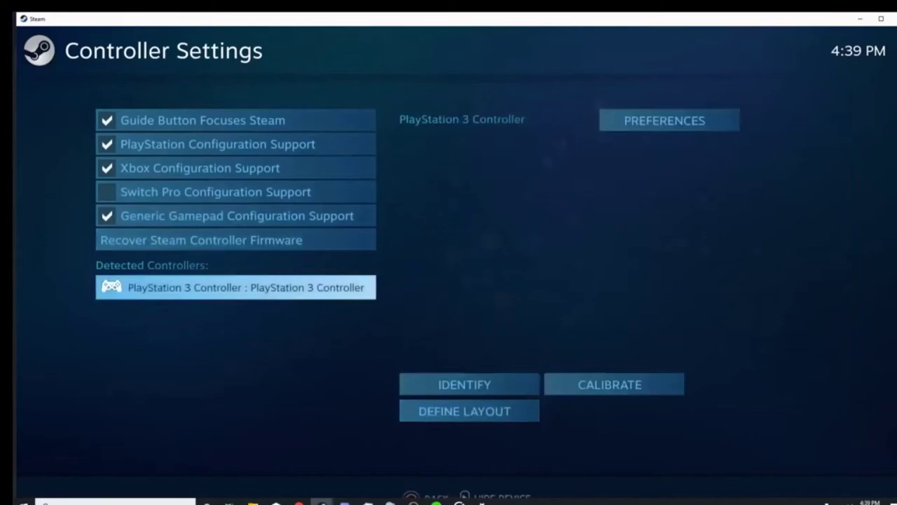
# Close the Controller Settings window and the Steam Settings dialog to get back to the game library.
pyautogui.press('Escape')
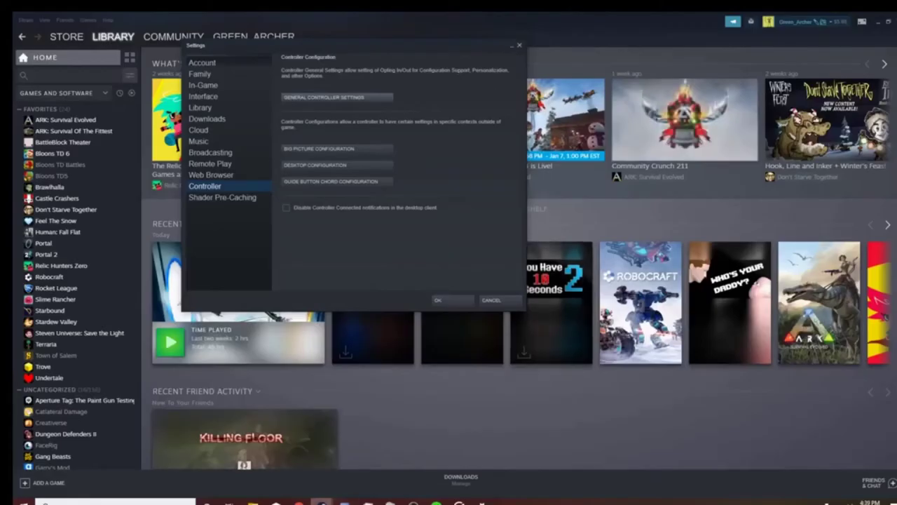
pyautogui.moveTo(322, 501)
pyautogui.click(432, 460)
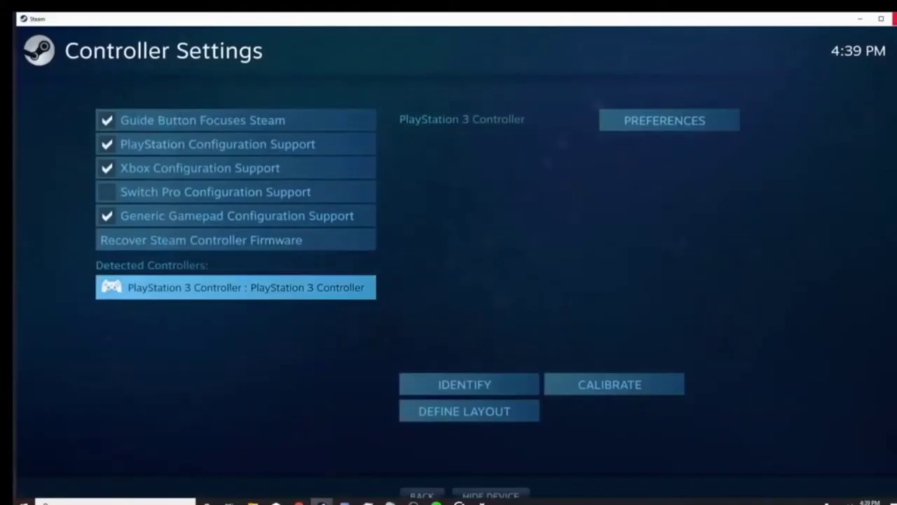
pyautogui.click(894, 19)
pyautogui.click(520, 47)
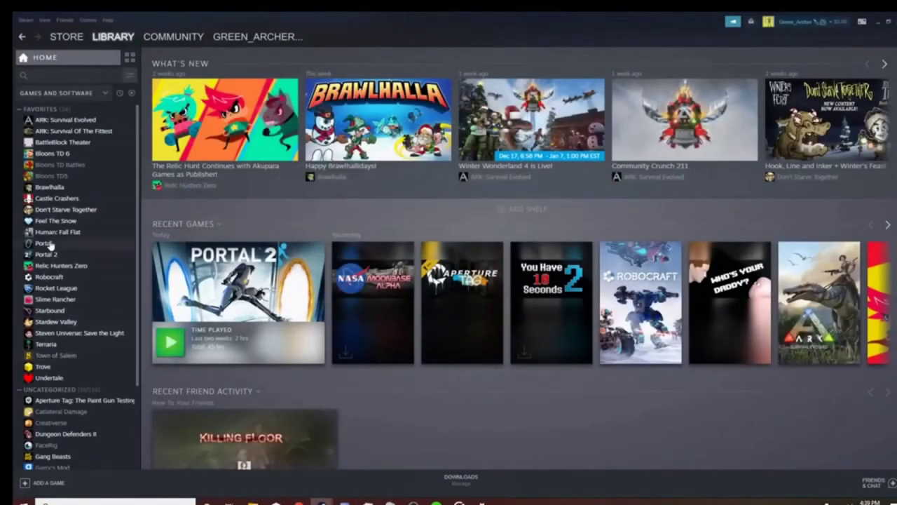
# Search the game library for "ro", launch Rocket League and continue past its title screen.
pyautogui.write('ro')
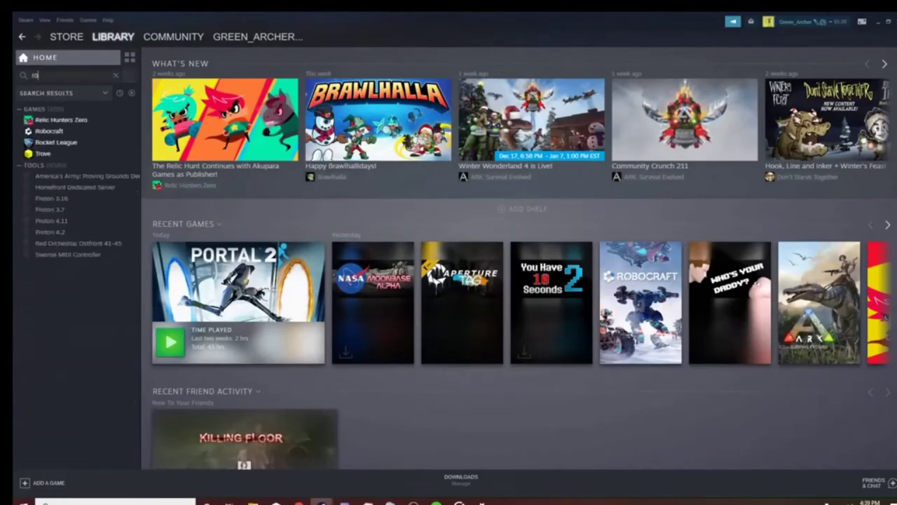
pyautogui.click(66, 143)
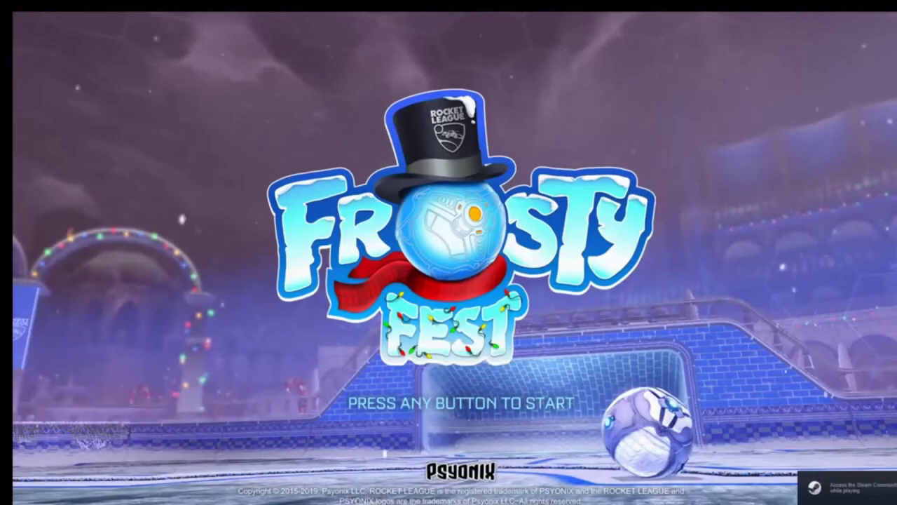
pyautogui.press('Return')
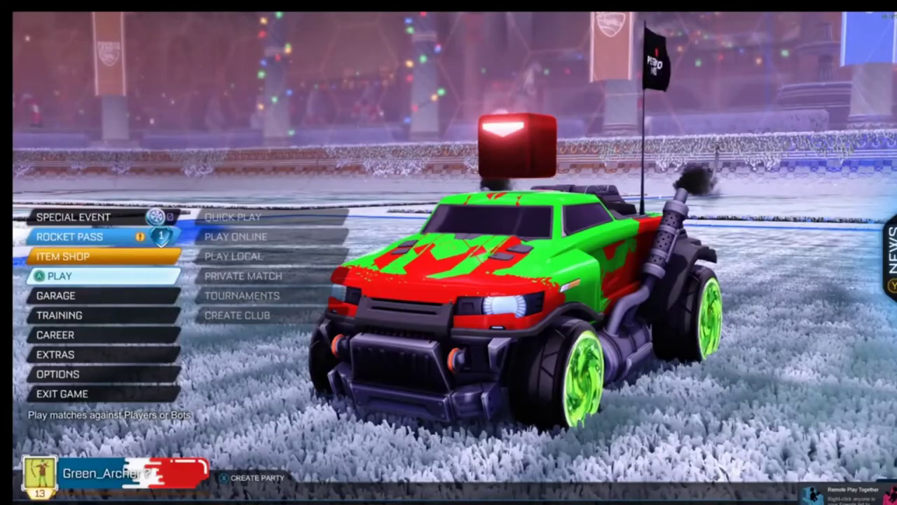
# Test the controller's navigation in Rocket League by moving the selection between the Play, Garage and Training entries.
pyautogui.press('Down')
pyautogui.press('Up')
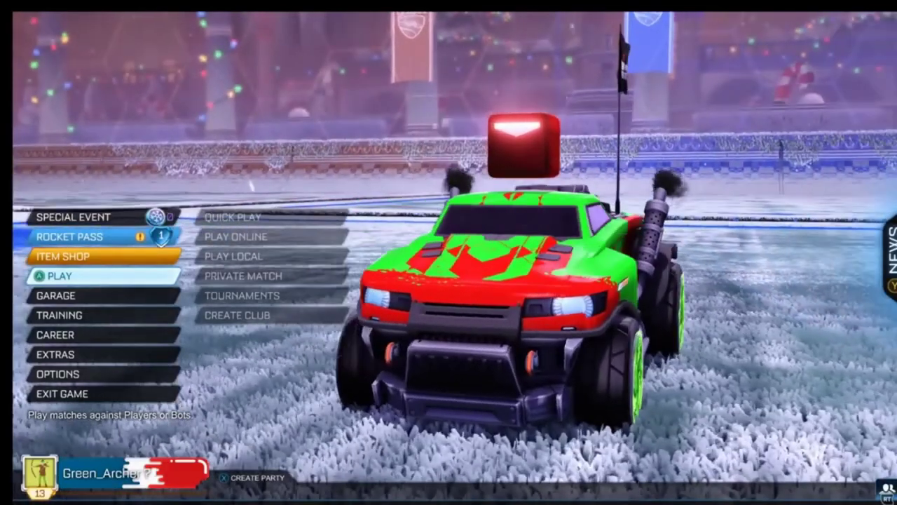
pyautogui.press('Down')
pyautogui.press('Down')
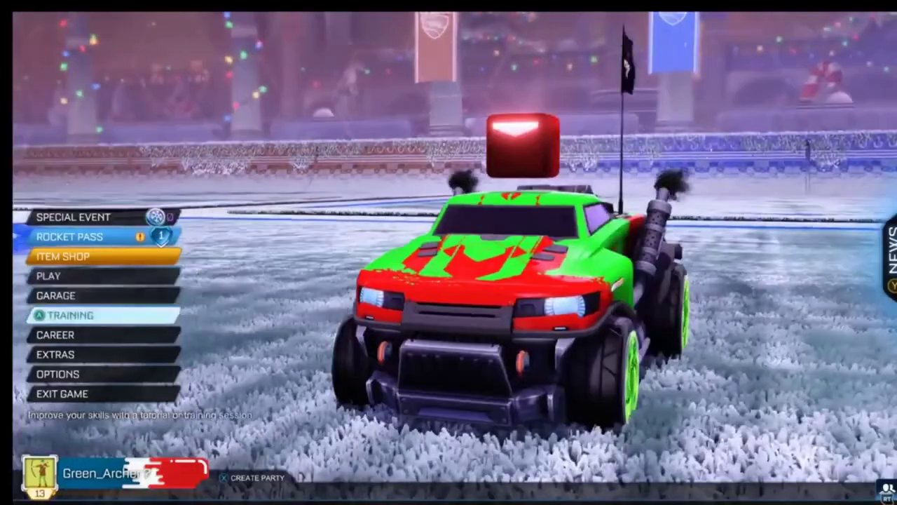
# View the garage's car body customization in Rocket League and return to the game's main screen without changing anything.
pyautogui.press('Up')
pyautogui.press('Return')
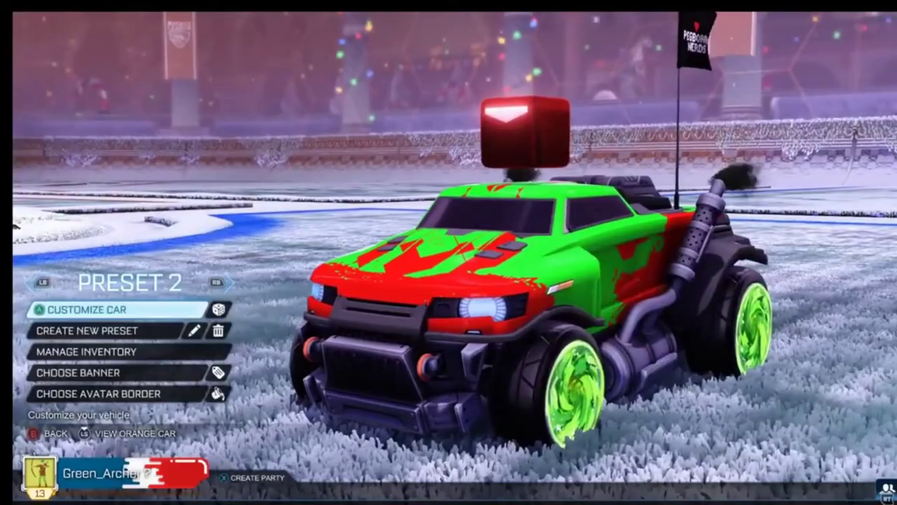
pyautogui.press('Return')
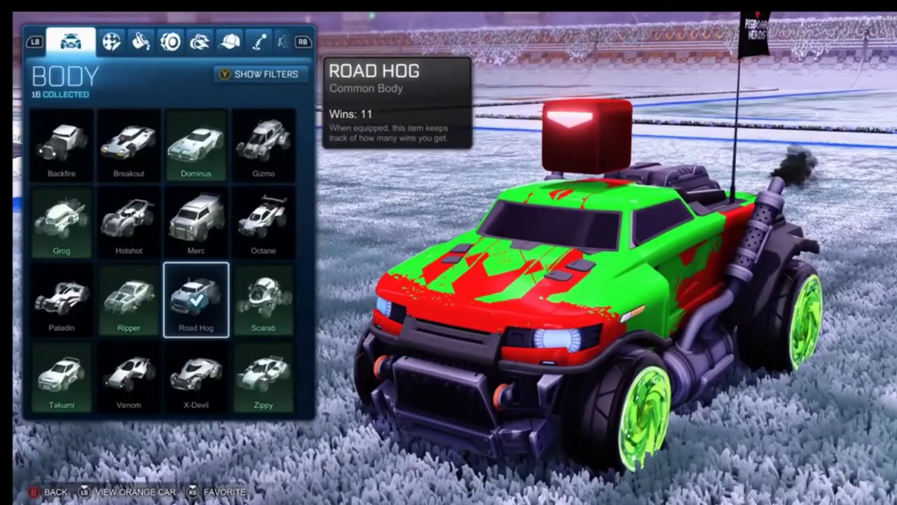
pyautogui.press('Escape')
pyautogui.press('Escape')
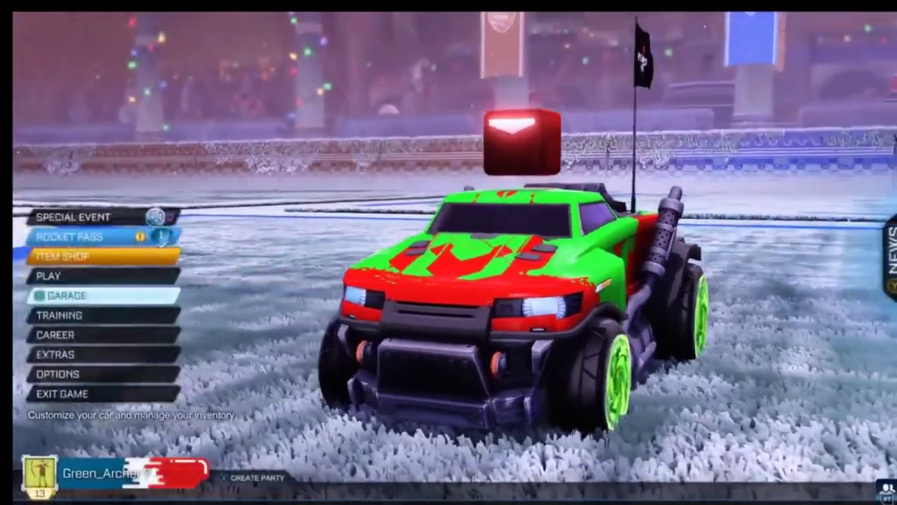
# Quit Rocket League, confirming the exit, and clear the search in the Steam library.
pyautogui.press('Down')
pyautogui.press('Down')
pyautogui.press('Down')
pyautogui.press('Down')
pyautogui.press('Down')
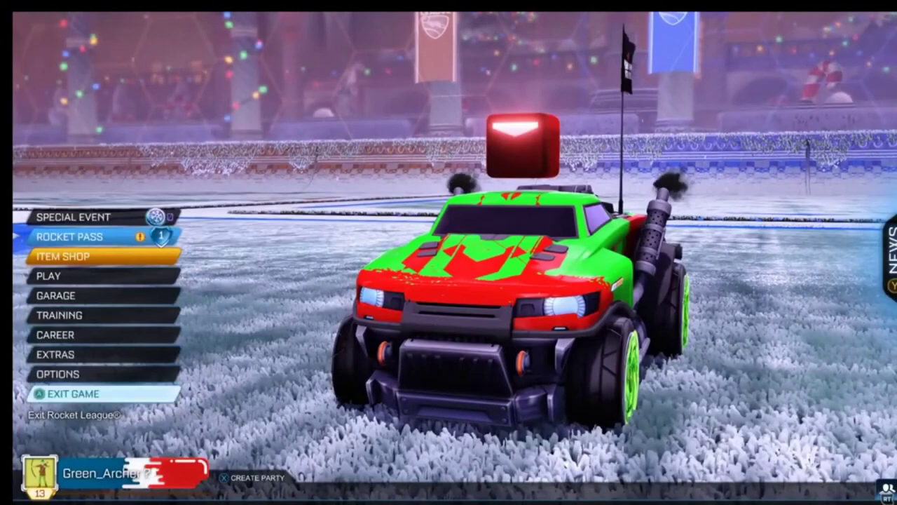
pyautogui.press('Return')
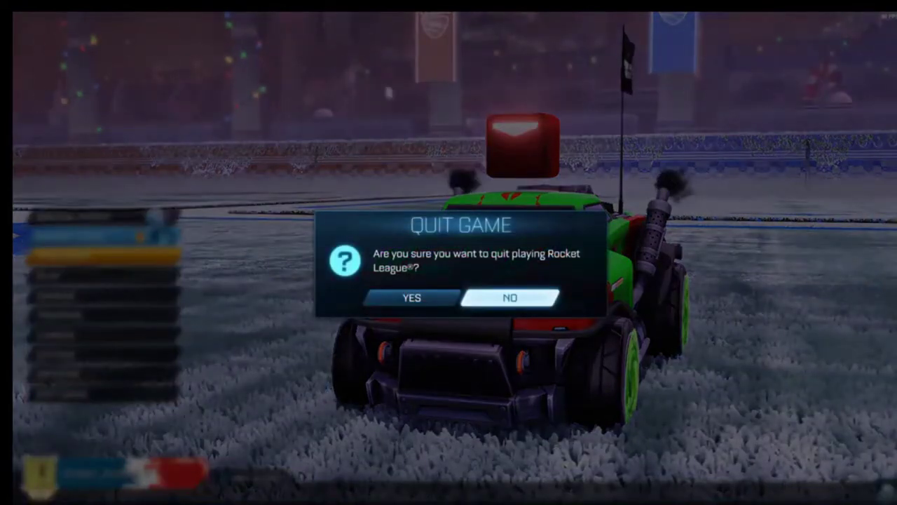
pyautogui.click(385, 302)
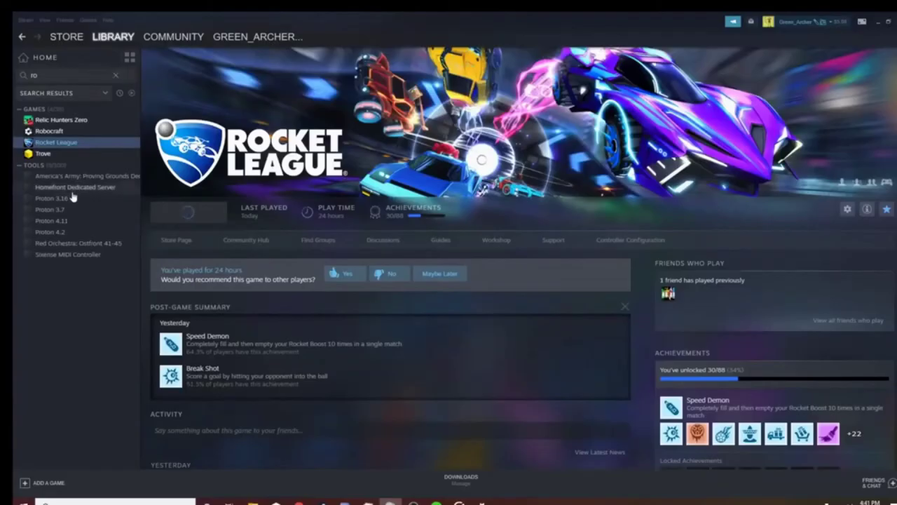
pyautogui.click(116, 75)
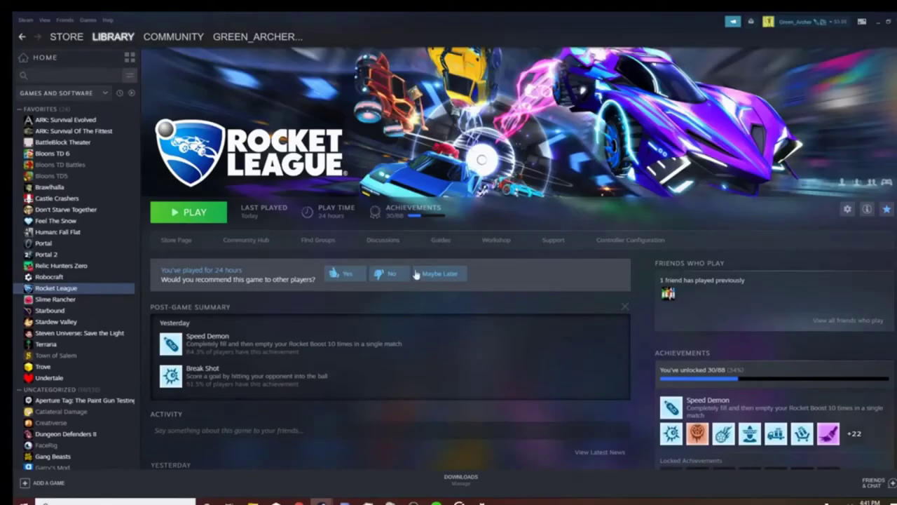
# Switch to the browser, review the pictures of the PlayStation, Xbox and green USB controllers, and show the Green Mooshroom YouTube channel.
pyautogui.click(877, 22)
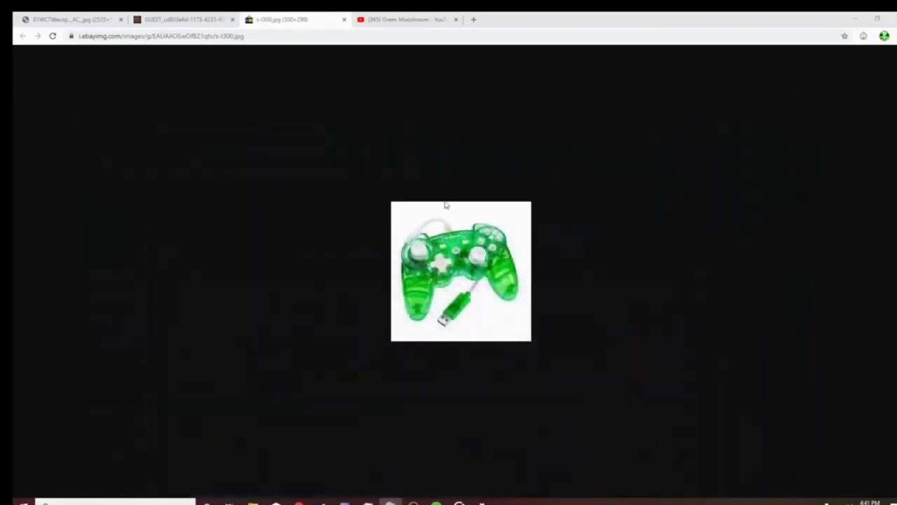
pyautogui.hotkey('ctrl', 'shift', 'Tab')
pyautogui.hotkey('ctrl', 'shift', 'Tab')
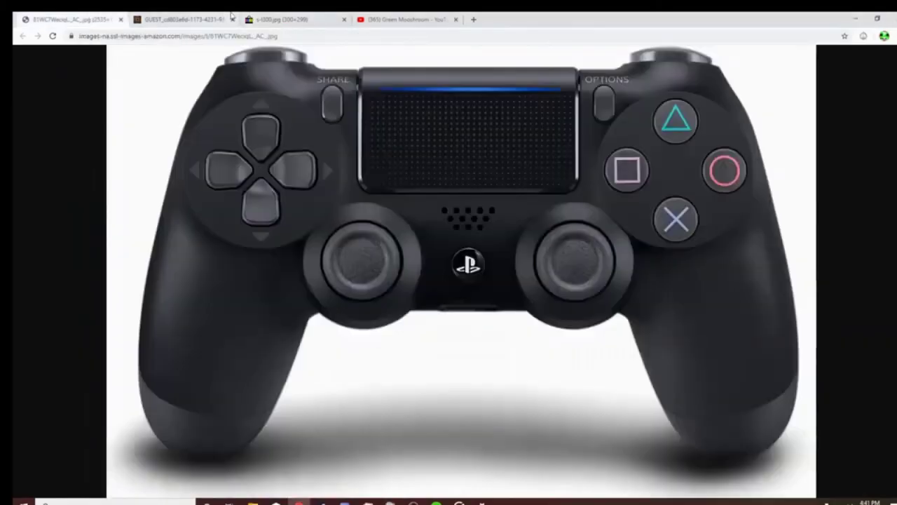
pyautogui.click(268, 17)
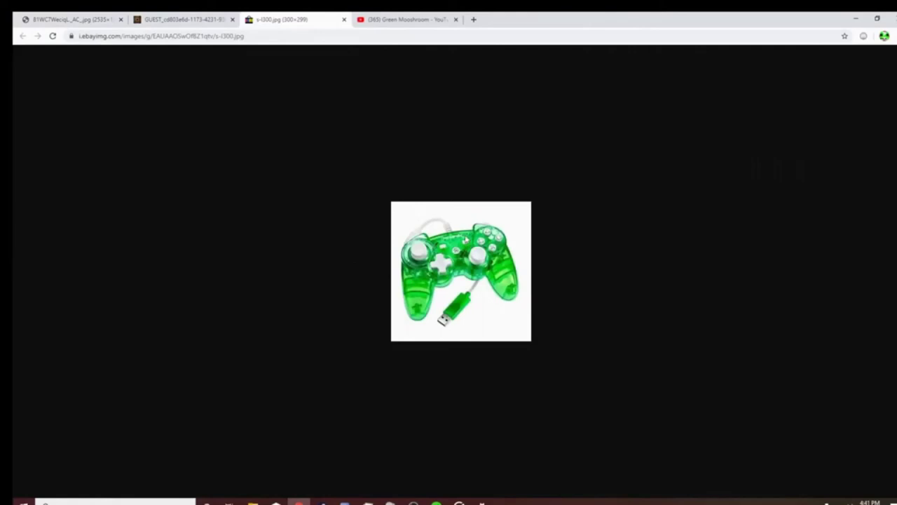
pyautogui.click(196, 17)
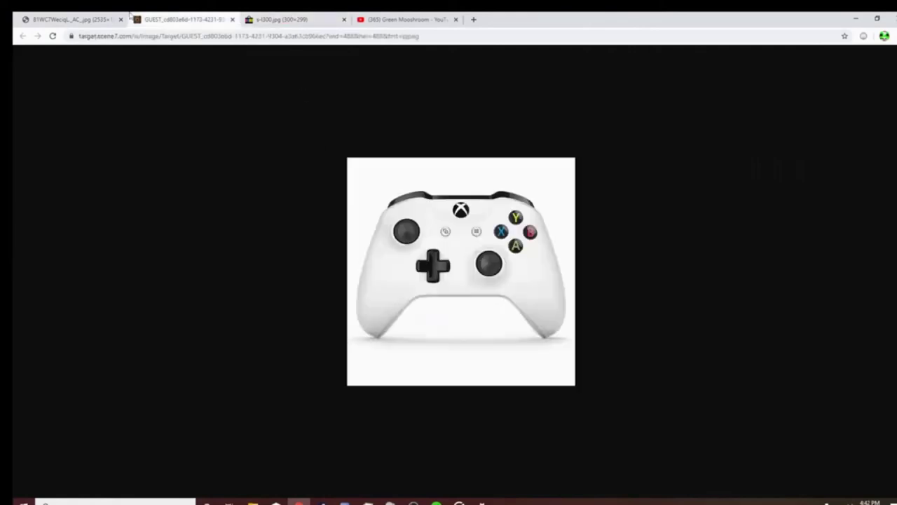
pyautogui.click(85, 17)
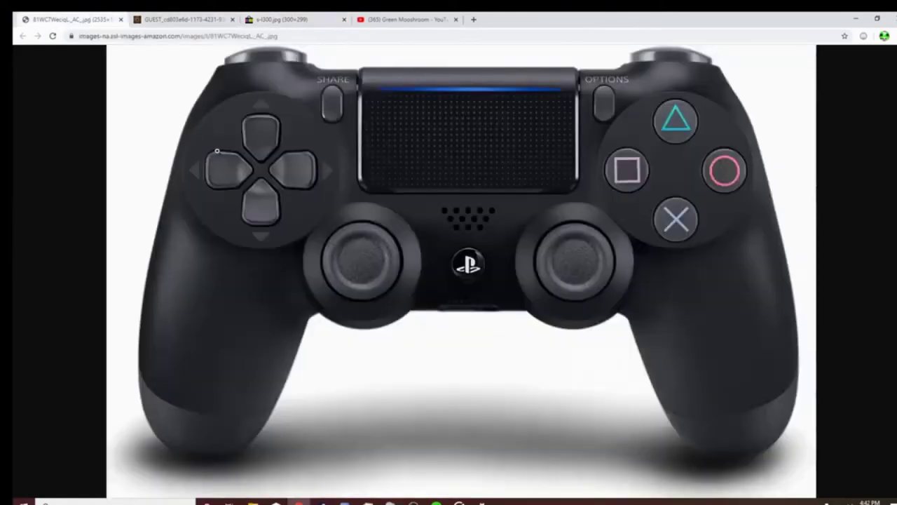
pyautogui.click(428, 18)
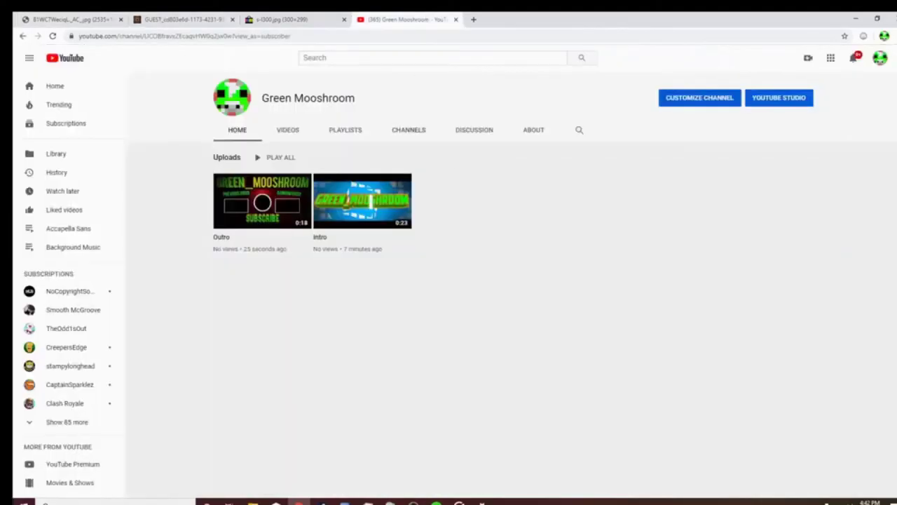